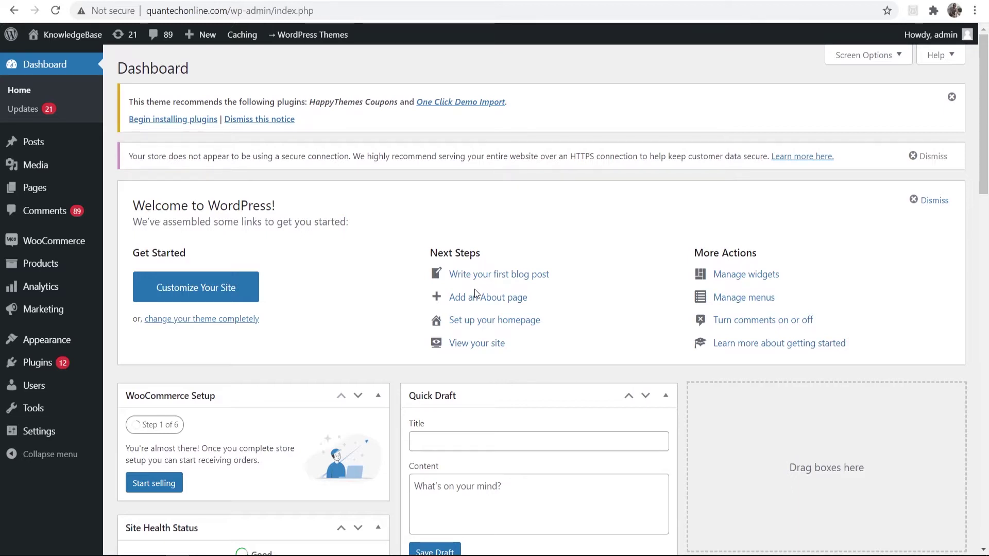
- Search plugins for 'maintenance mode', then install and activate WP Maintenance Mode
{"action": "right_click", "coordinate": [474, 288]}
{"action": "left_click", "coordinate": [428, 239]}
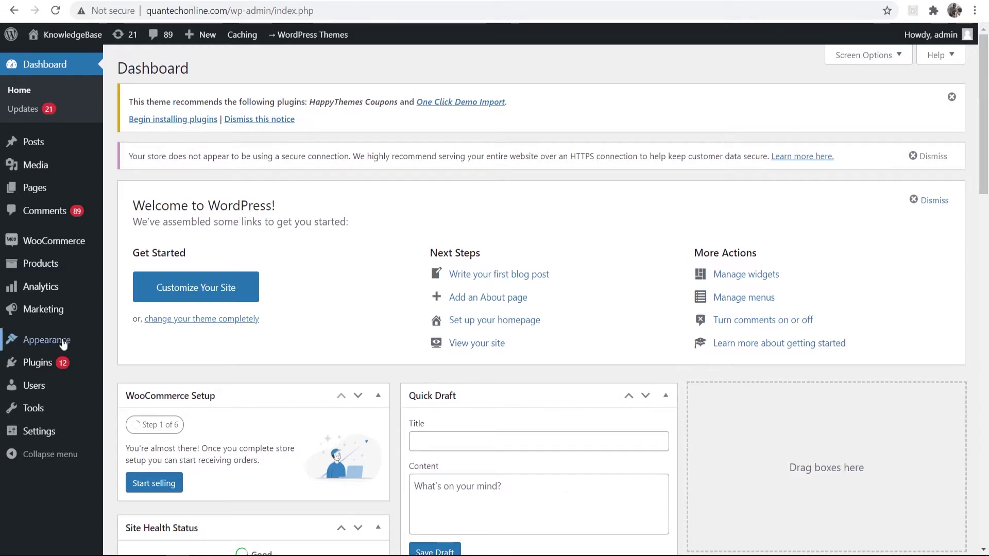
{"action": "mouse_move", "coordinate": [36, 363]}
{"action": "left_click", "coordinate": [142, 388]}
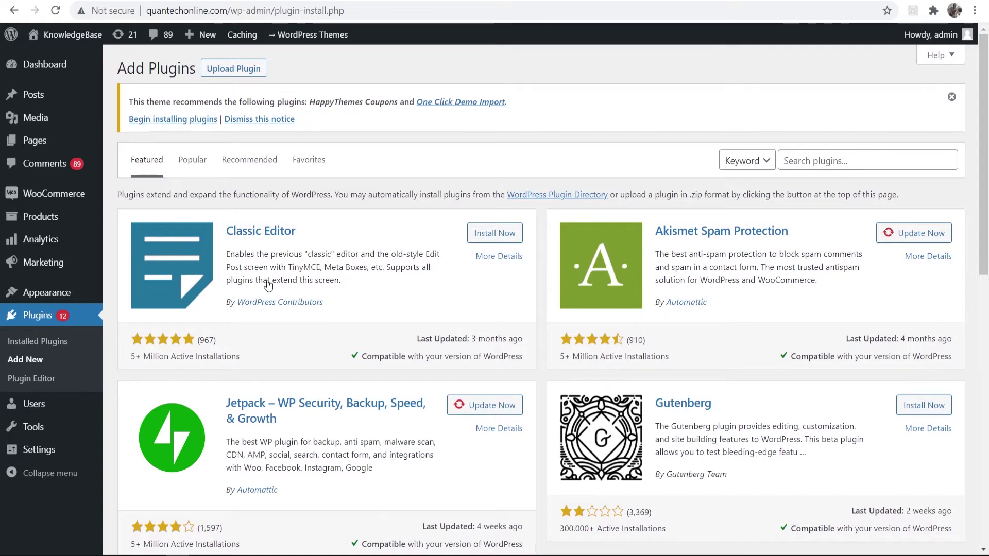
{"action": "left_click", "coordinate": [804, 153]}
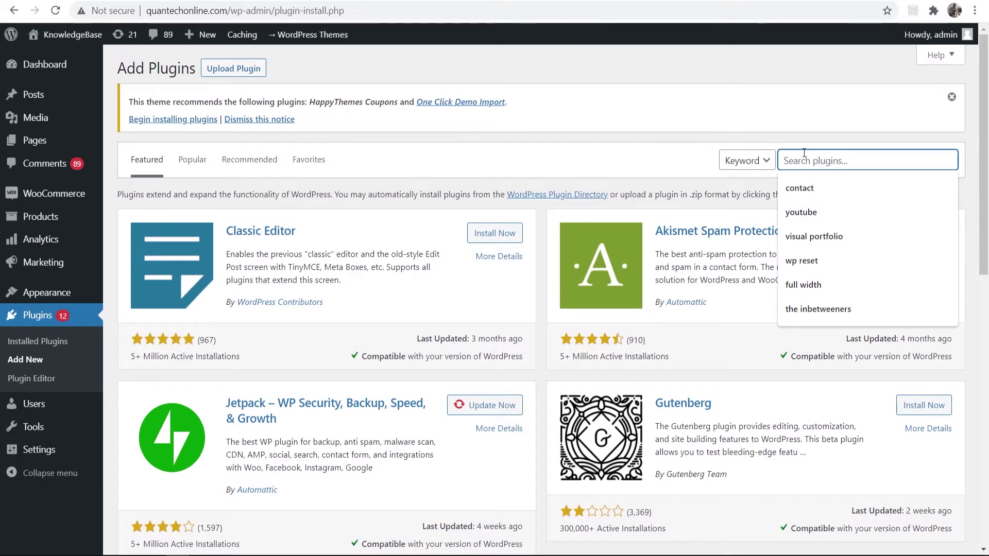
{"action": "type", "text": "maintenance mode"}
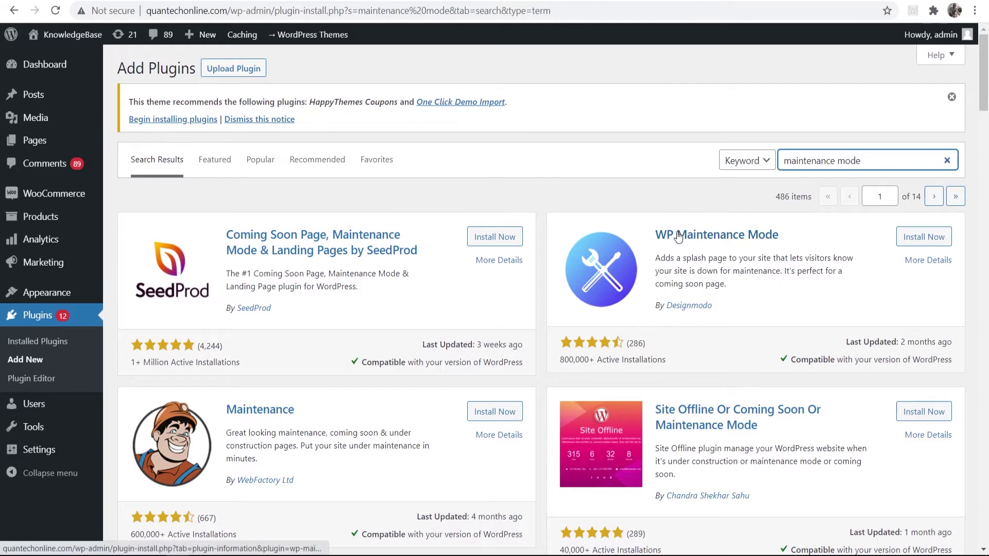
{"action": "left_click", "coordinate": [913, 238]}
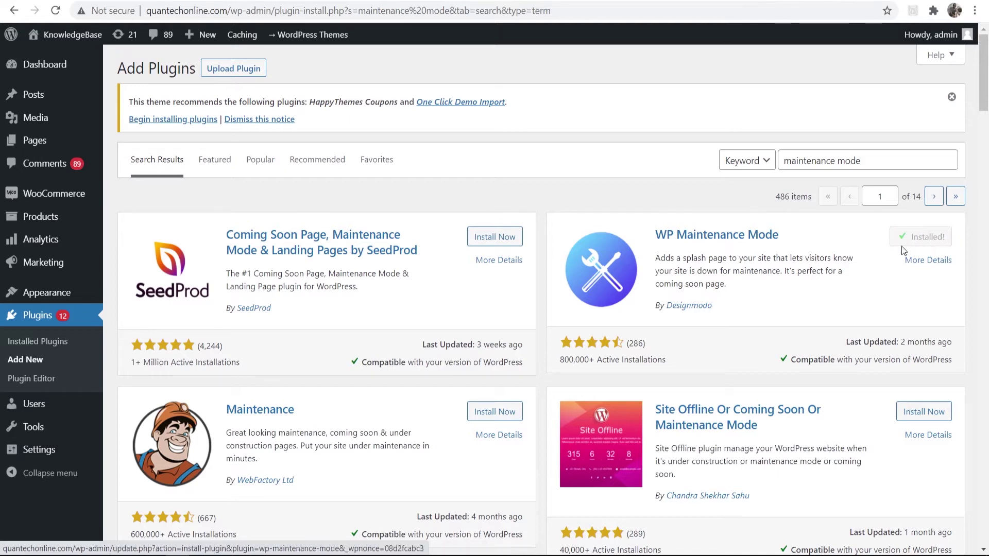
{"action": "left_click", "coordinate": [935, 236]}
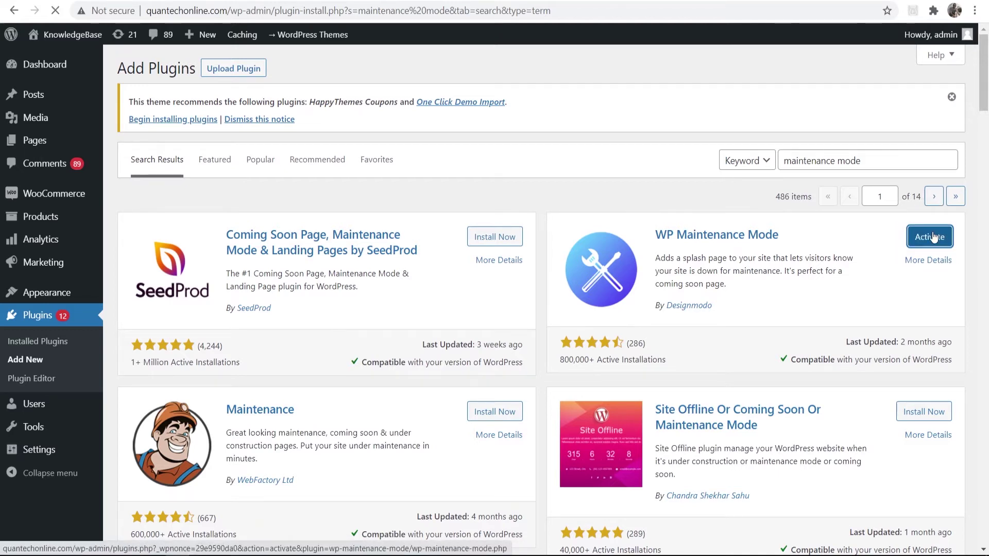
{"action": "scroll", "coordinate": [320, 326], "scroll_direction": "down", "scroll_amount": 6}
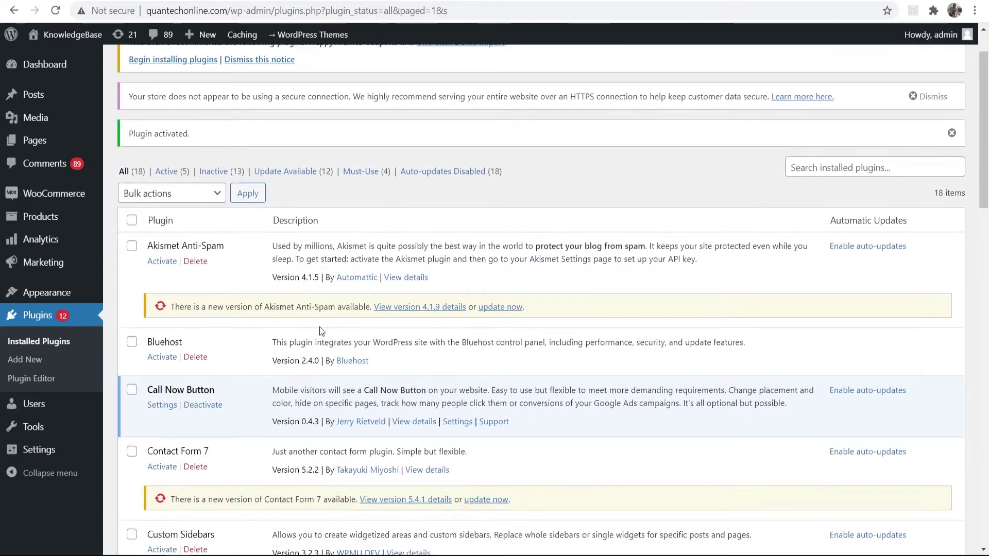
{"action": "scroll", "coordinate": [177, 407], "scroll_direction": "down", "scroll_amount": 8}
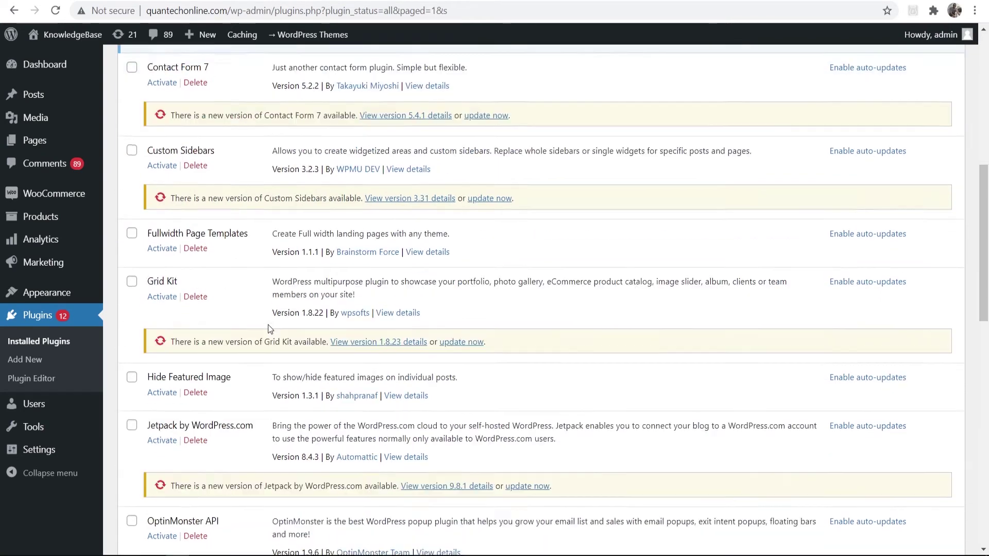
{"action": "scroll", "coordinate": [222, 357], "scroll_direction": "down", "scroll_amount": 4}
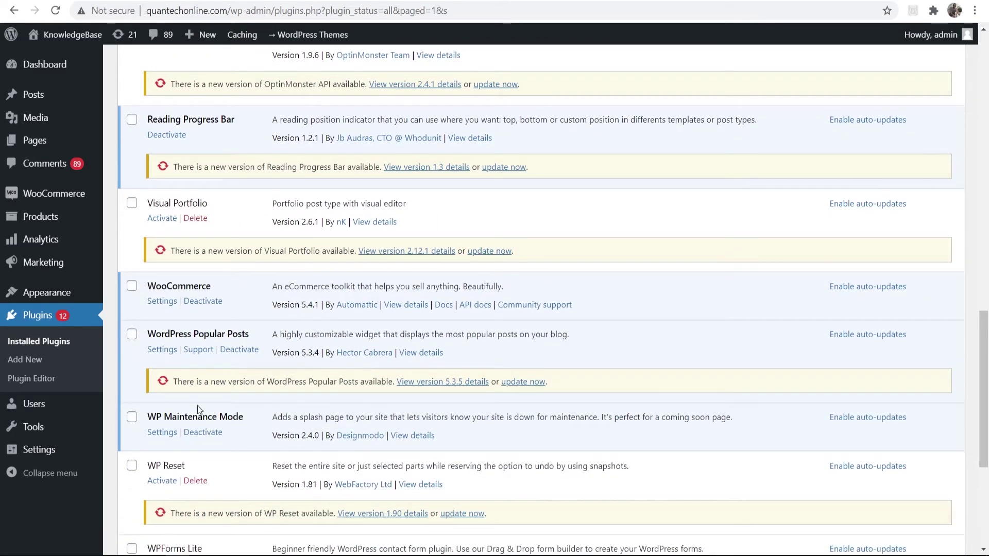
{"action": "mouse_move", "coordinate": [20, 451]}
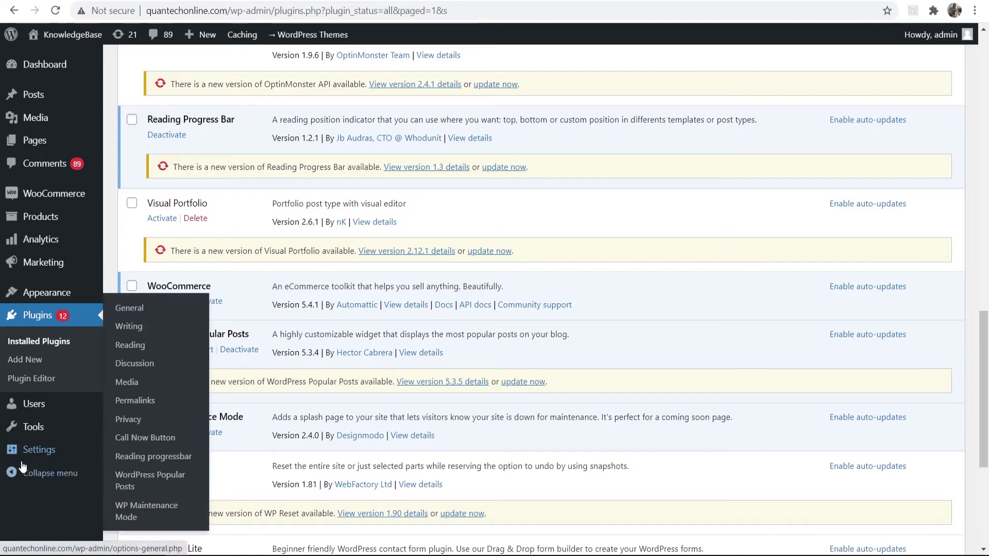
- In WP Maintenance Mode General settings, set Bypass for Search Bots to Yes and save
{"action": "left_click", "coordinate": [125, 510]}
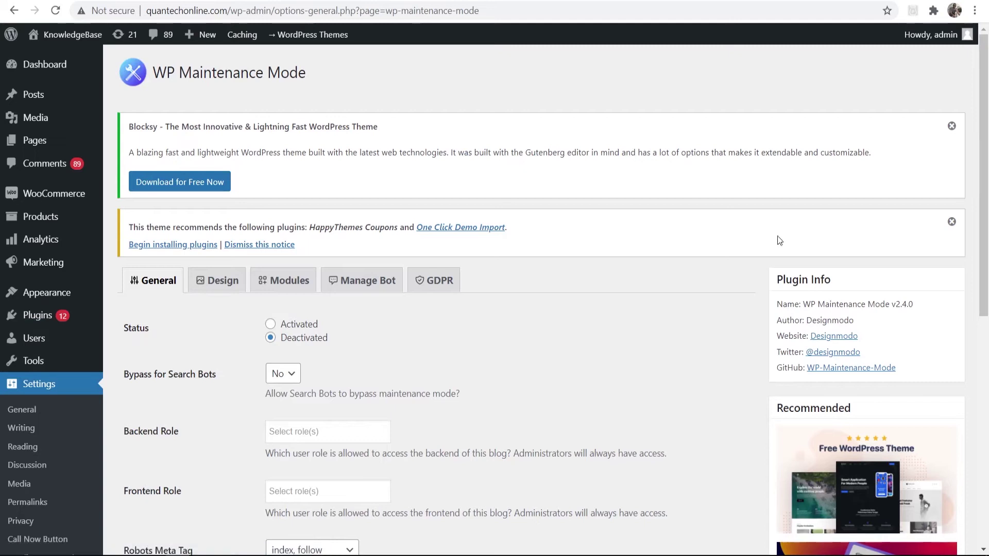
{"action": "scroll", "coordinate": [724, 264], "scroll_direction": "down", "scroll_amount": 1}
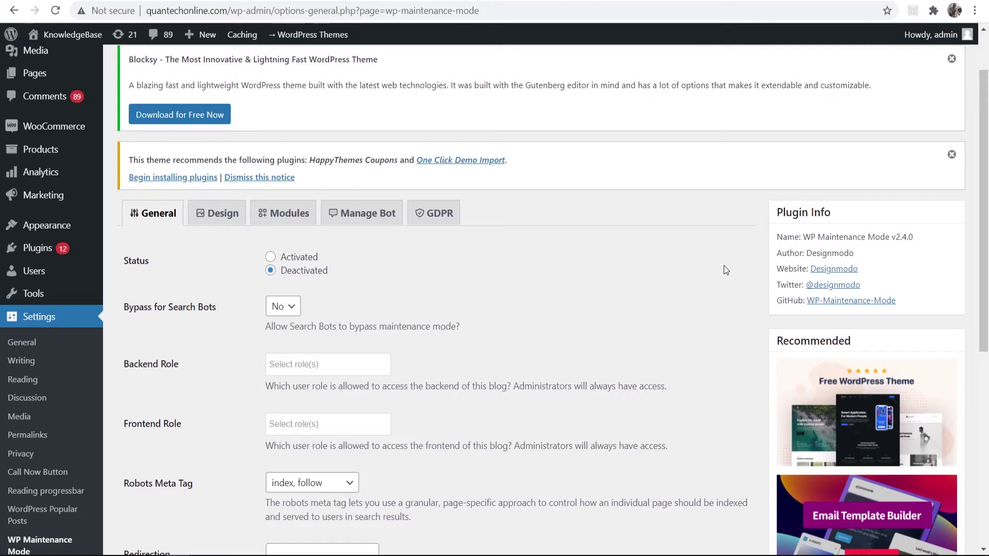
{"action": "scroll", "coordinate": [409, 298], "scroll_direction": "down", "scroll_amount": 1}
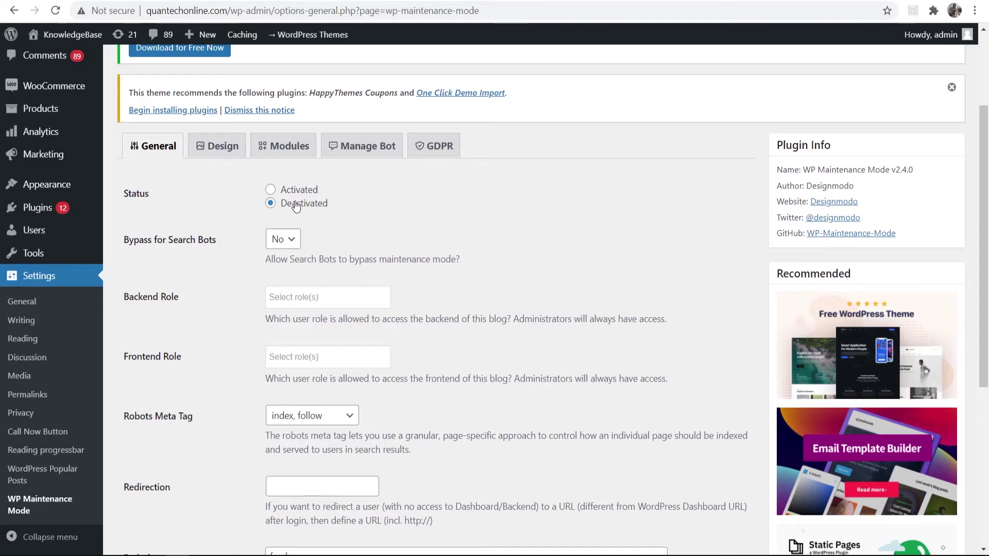
{"action": "key", "text": "Tab"}
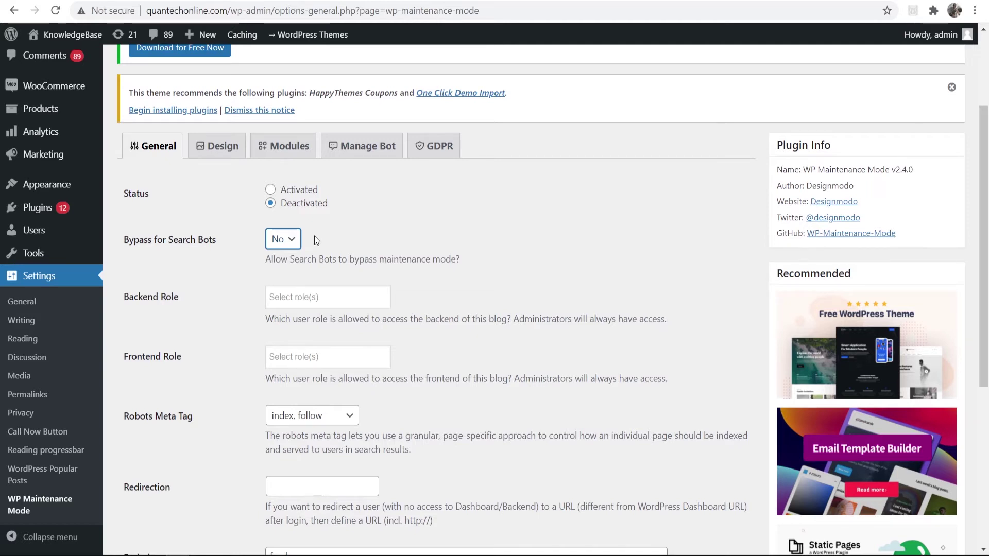
{"action": "left_click", "coordinate": [289, 241]}
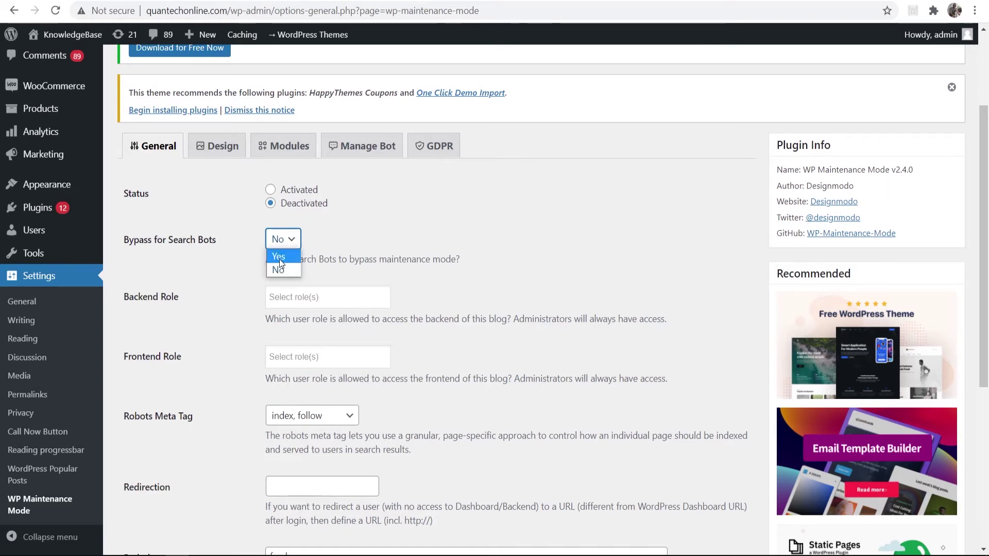
{"action": "left_click", "coordinate": [278, 257]}
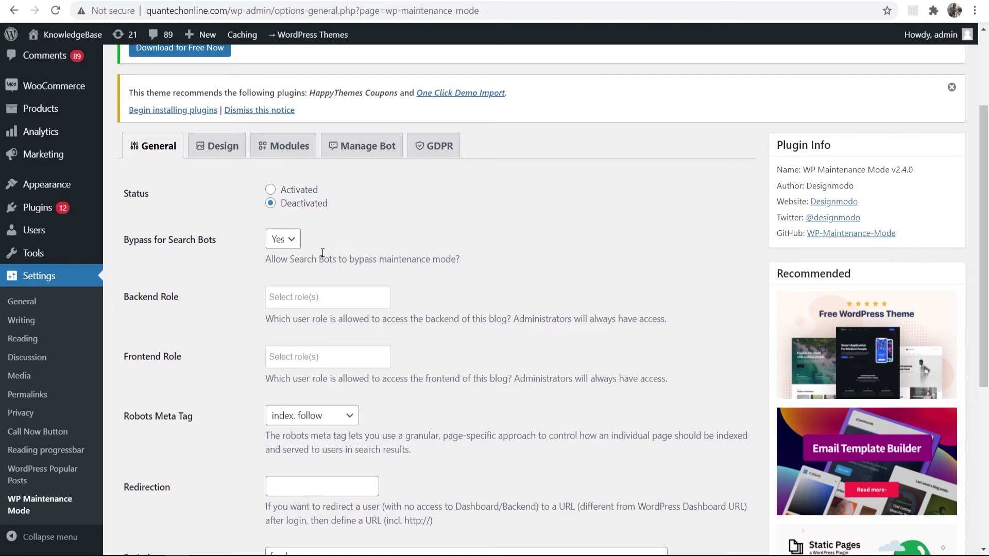
{"action": "scroll", "coordinate": [322, 252], "scroll_direction": "up", "scroll_amount": 3}
{"action": "scroll", "coordinate": [322, 252], "scroll_direction": "down", "scroll_amount": 8}
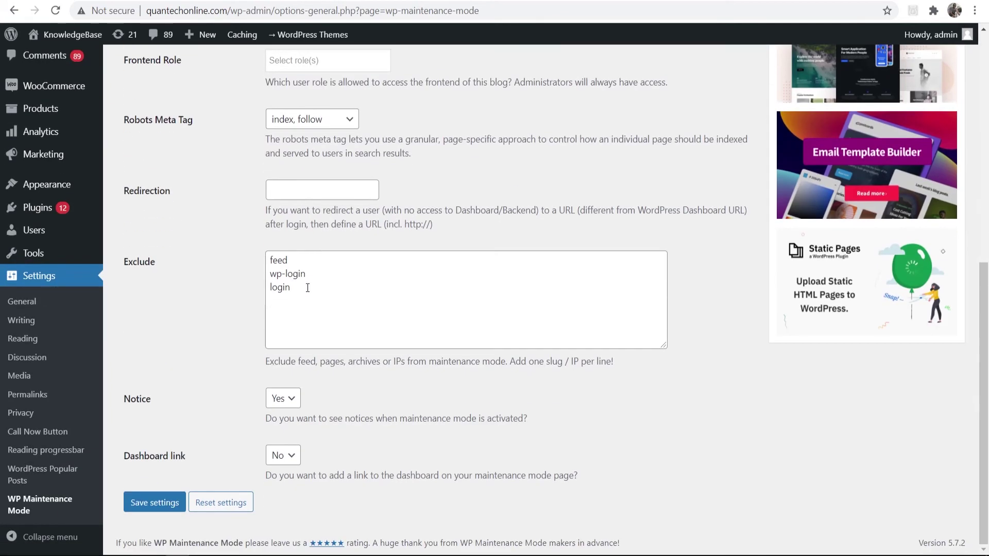
{"action": "left_click", "coordinate": [135, 502]}
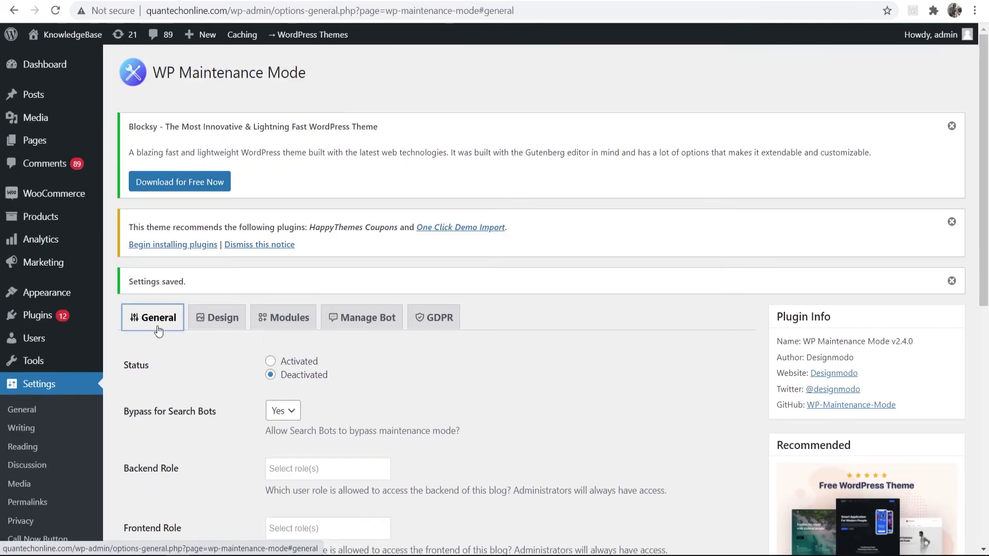
- Switch to the Design tab and select the maintenance message text
{"action": "left_click", "coordinate": [208, 322]}
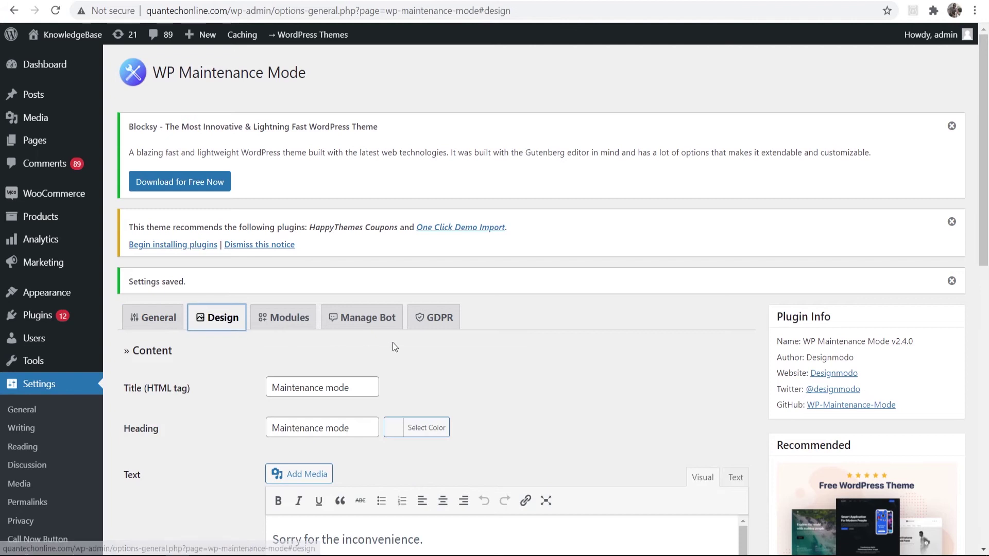
{"action": "scroll", "coordinate": [301, 329], "scroll_direction": "down", "scroll_amount": 4}
{"action": "scroll", "coordinate": [324, 336], "scroll_direction": "down", "scroll_amount": 1}
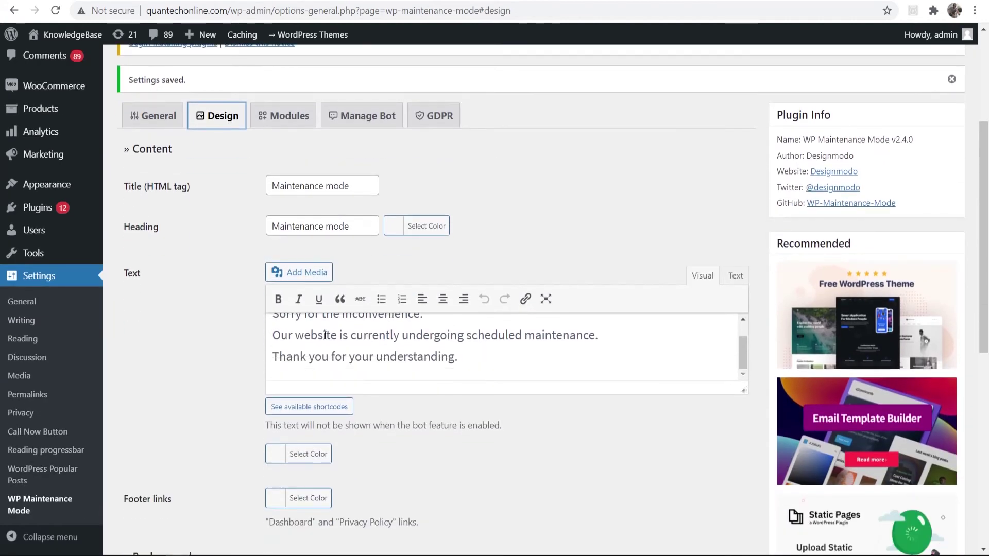
{"action": "left_click_drag", "start_coordinate": [467, 361], "coordinate": [232, 313]}
{"action": "left_click", "coordinate": [191, 254]}
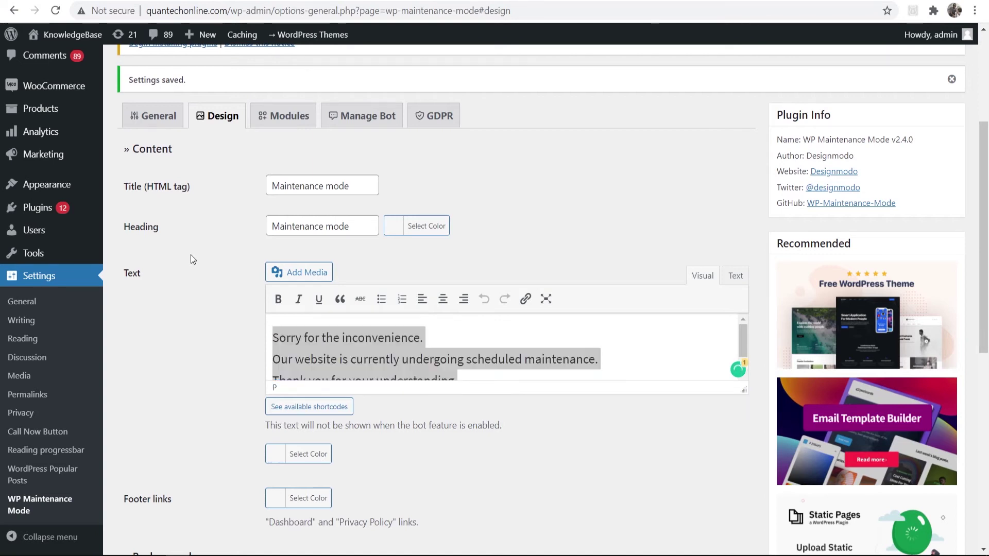
{"action": "scroll", "coordinate": [191, 254], "scroll_direction": "down", "scroll_amount": 3}
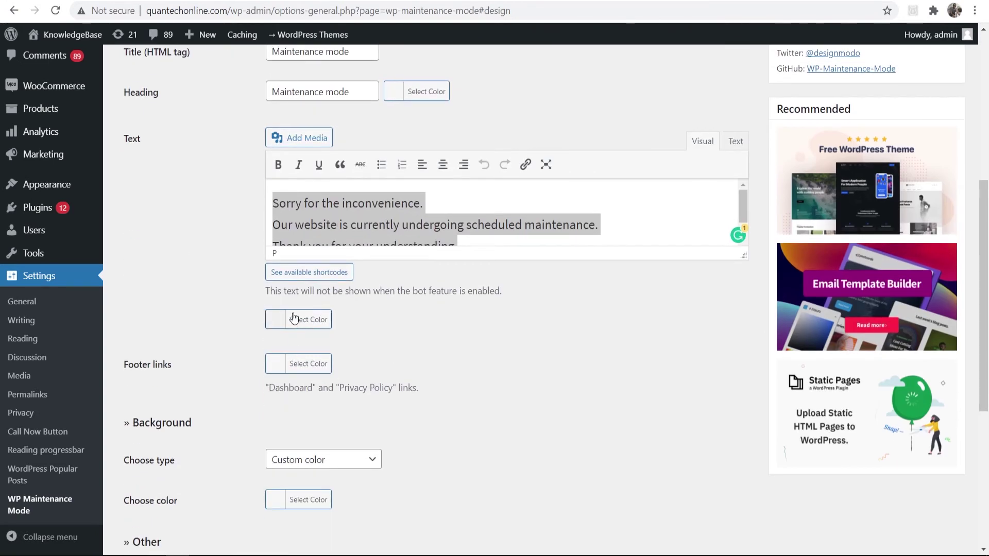
{"action": "scroll", "coordinate": [284, 317], "scroll_direction": "down", "scroll_amount": 3}
- Set the background to the predefined mountain-road photo and save the design settings
{"action": "left_click", "coordinate": [304, 324]}
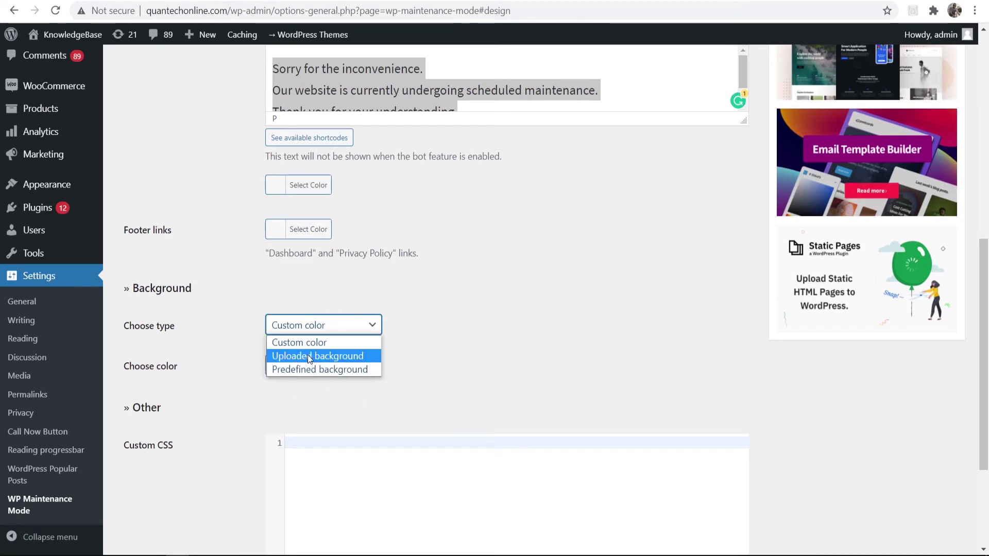
{"action": "left_click", "coordinate": [299, 370]}
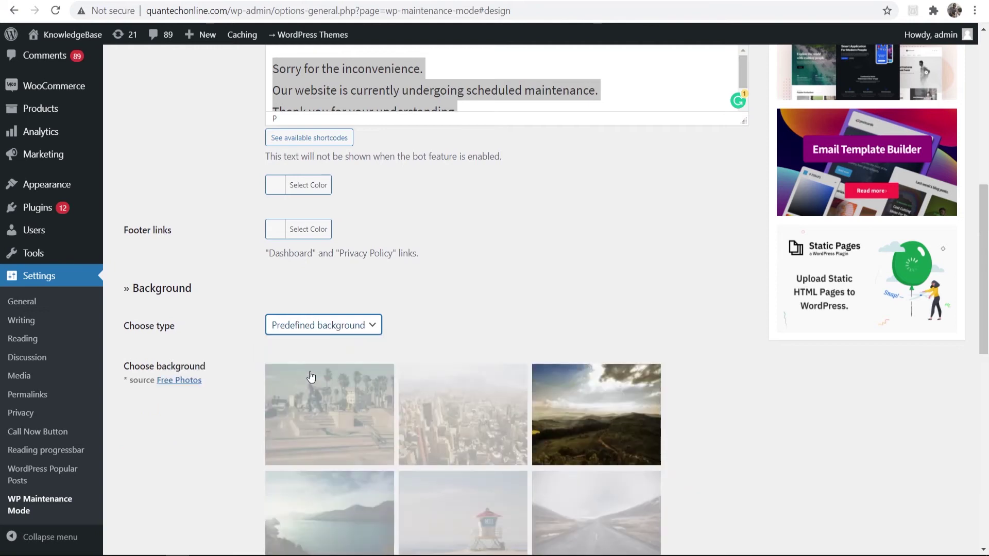
{"action": "scroll", "coordinate": [311, 377], "scroll_direction": "down", "scroll_amount": 3}
{"action": "scroll", "coordinate": [507, 353], "scroll_direction": "down", "scroll_amount": 4}
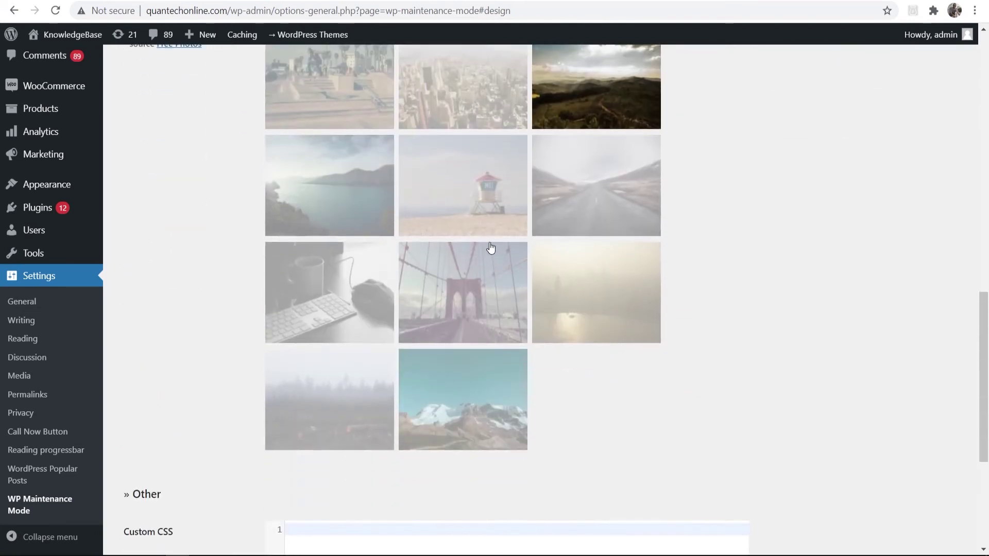
{"action": "left_click", "coordinate": [610, 192]}
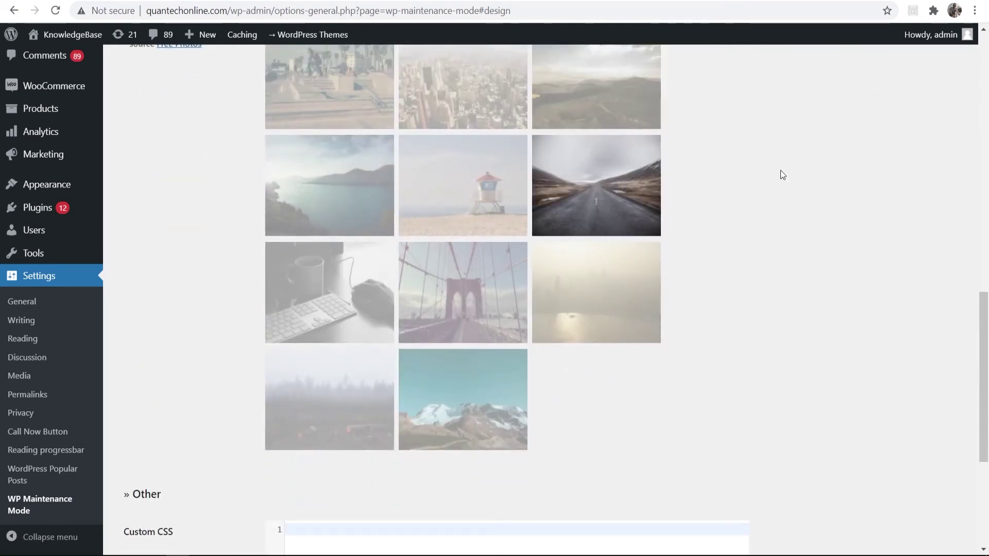
{"action": "scroll", "coordinate": [782, 175], "scroll_direction": "down", "scroll_amount": 5}
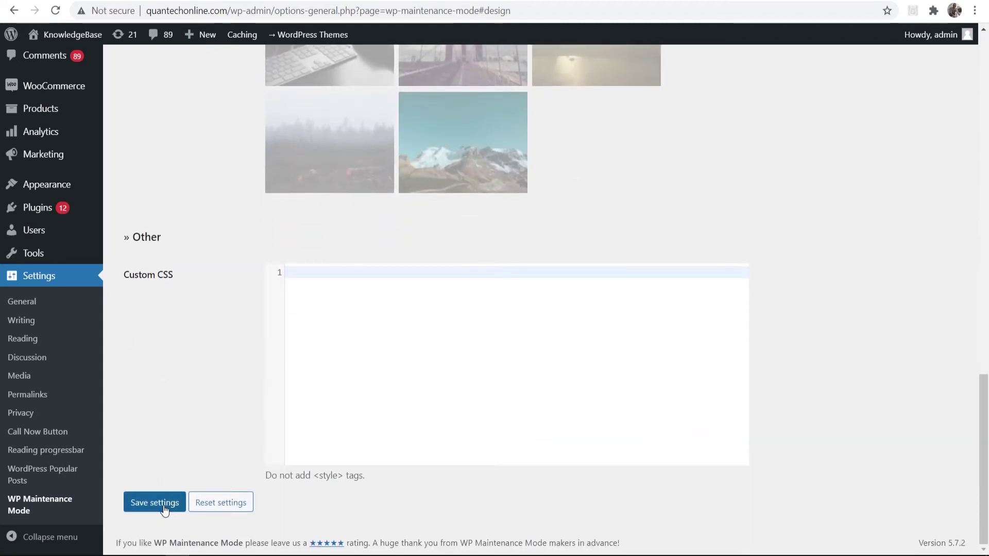
{"action": "left_click", "coordinate": [164, 508]}
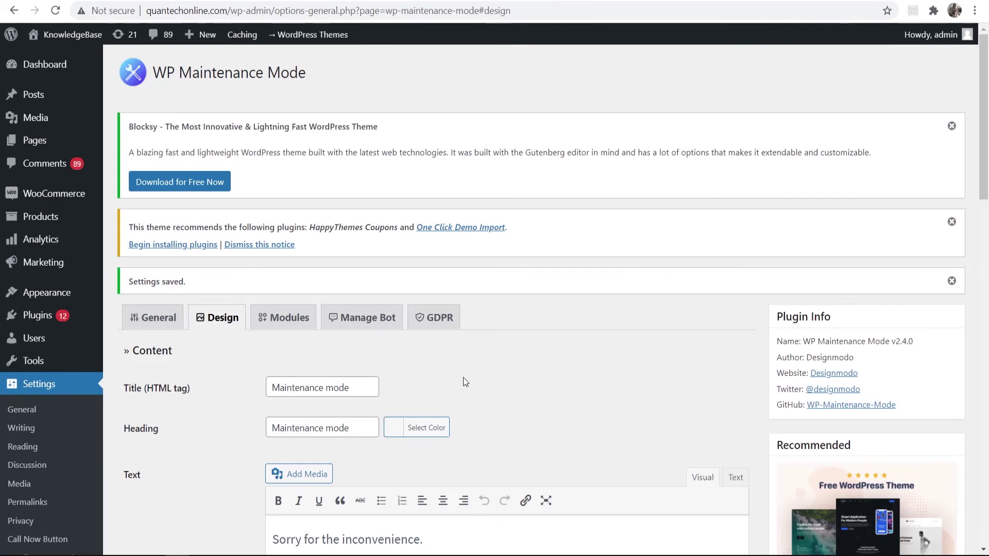
- Briefly visit the general WordPress settings, then return to the Design settings
{"action": "scroll", "coordinate": [462, 378], "scroll_direction": "down", "scroll_amount": 5}
{"action": "left_click_drag", "start_coordinate": [532, 315], "coordinate": [275, 270]}
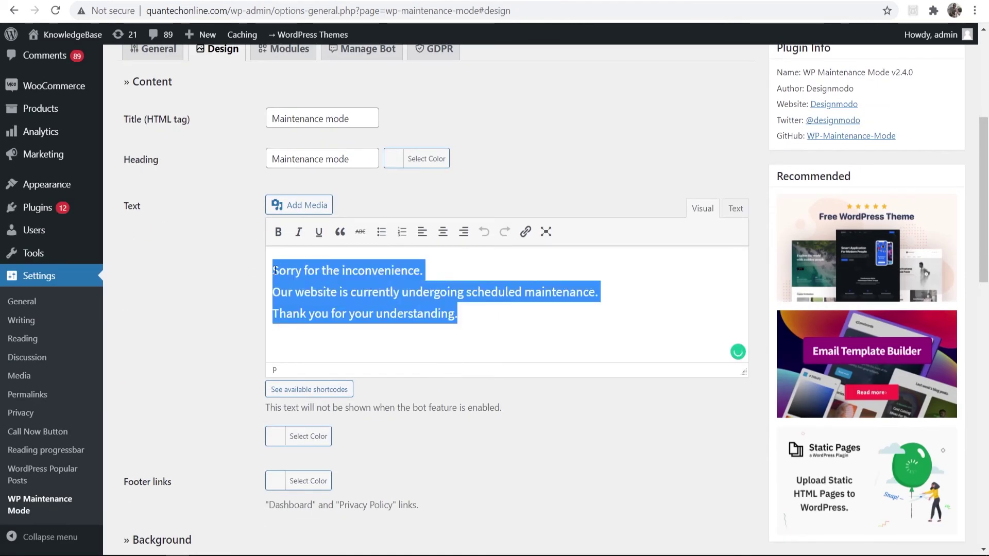
{"action": "left_click", "coordinate": [99, 272]}
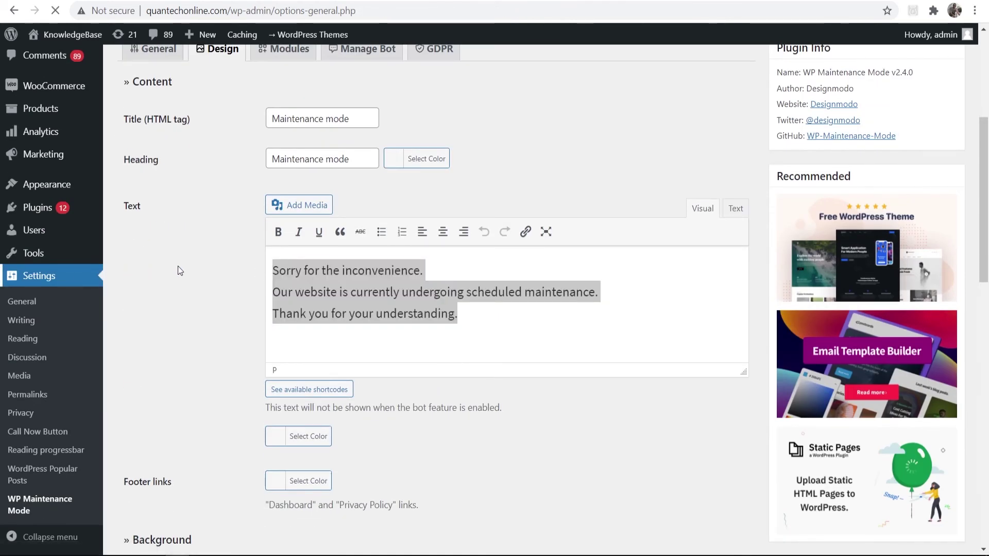
{"action": "key", "text": "alt+Left"}
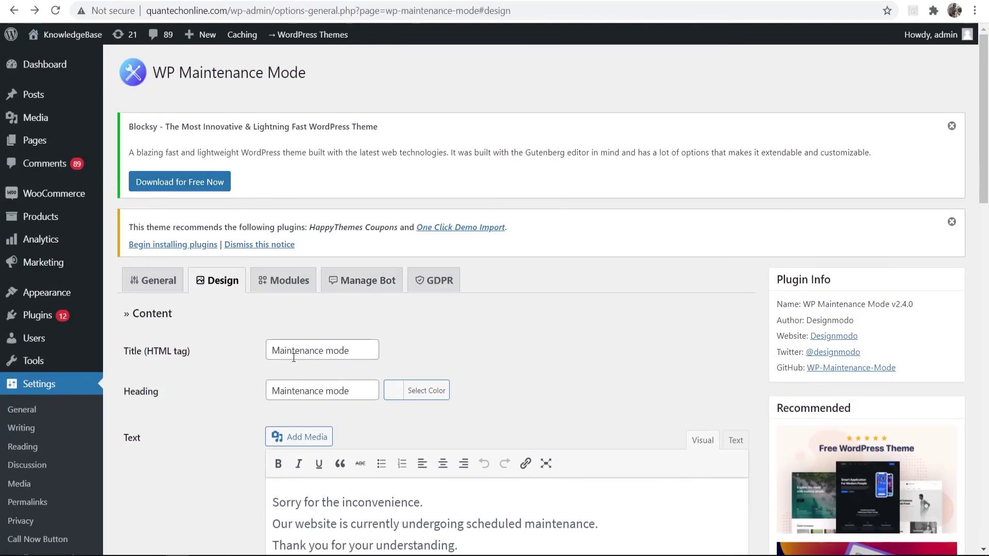
{"action": "left_click", "coordinate": [223, 284]}
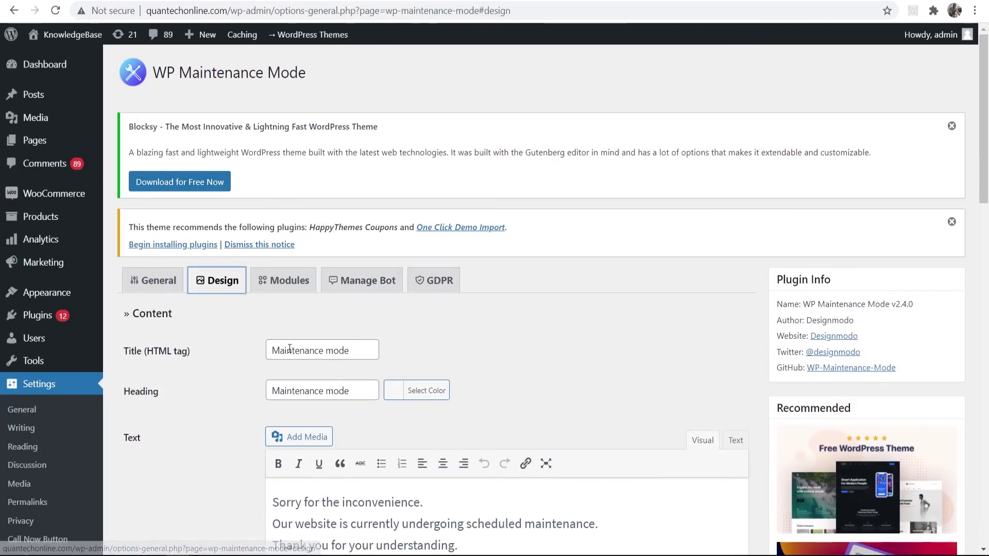
- On the General tab, choose Activated for Status and save the settings
{"action": "left_click", "coordinate": [285, 285]}
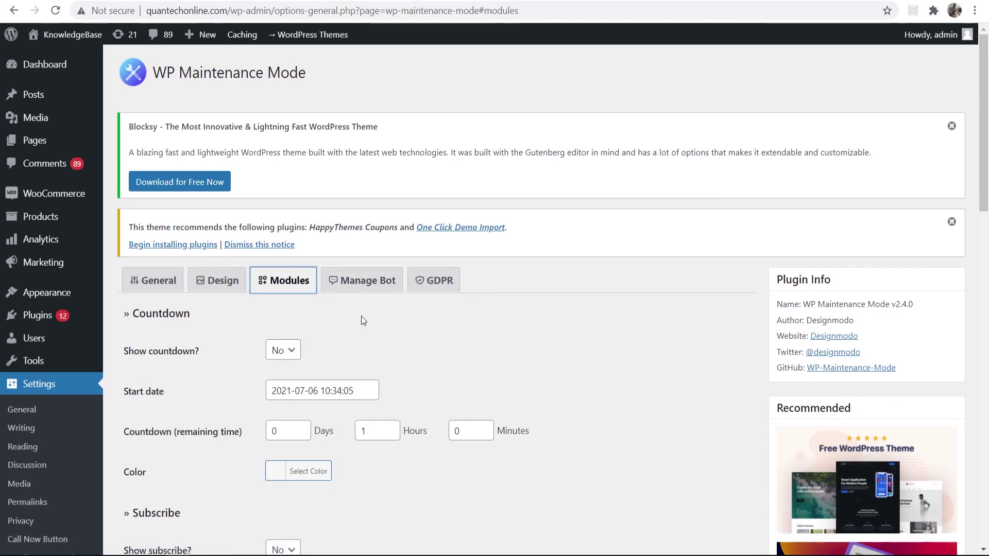
{"action": "left_click", "coordinate": [151, 280]}
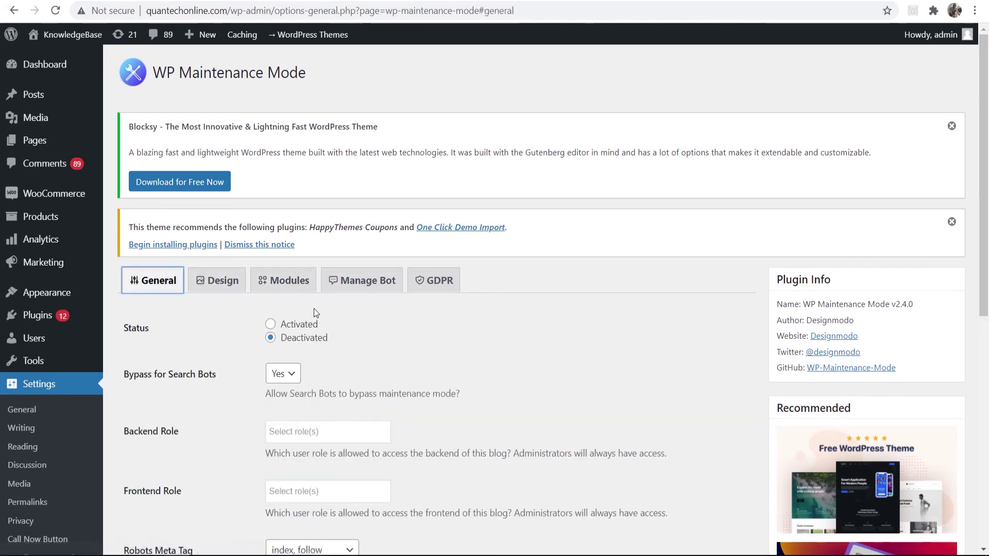
{"action": "left_click", "coordinate": [270, 324]}
{"action": "scroll", "coordinate": [239, 348], "scroll_direction": "down", "scroll_amount": 8}
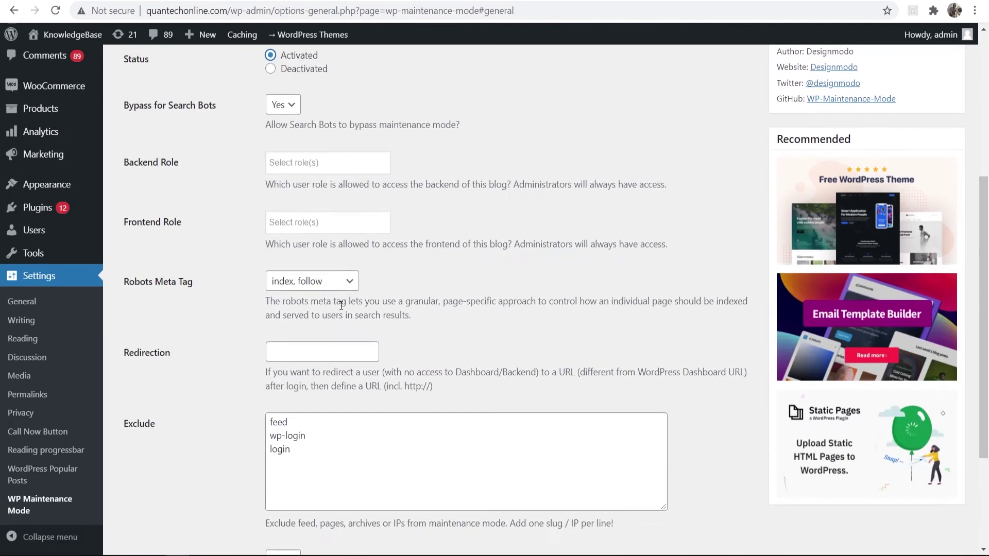
{"action": "left_click", "coordinate": [147, 502]}
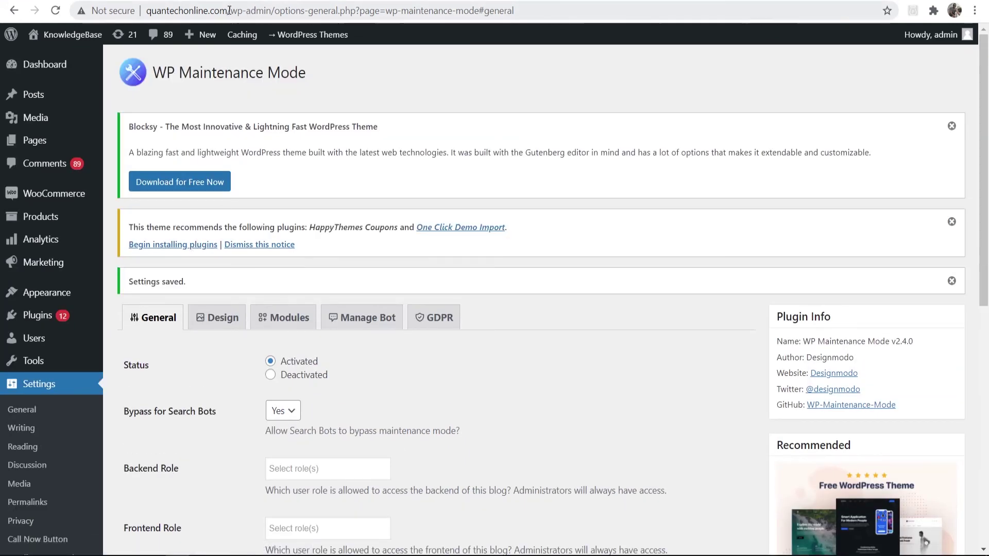
- Copy the site domain from the address bar
{"action": "left_click_drag", "start_coordinate": [231, 10], "coordinate": [146, 10]}
{"action": "right_click", "coordinate": [153, 14]}
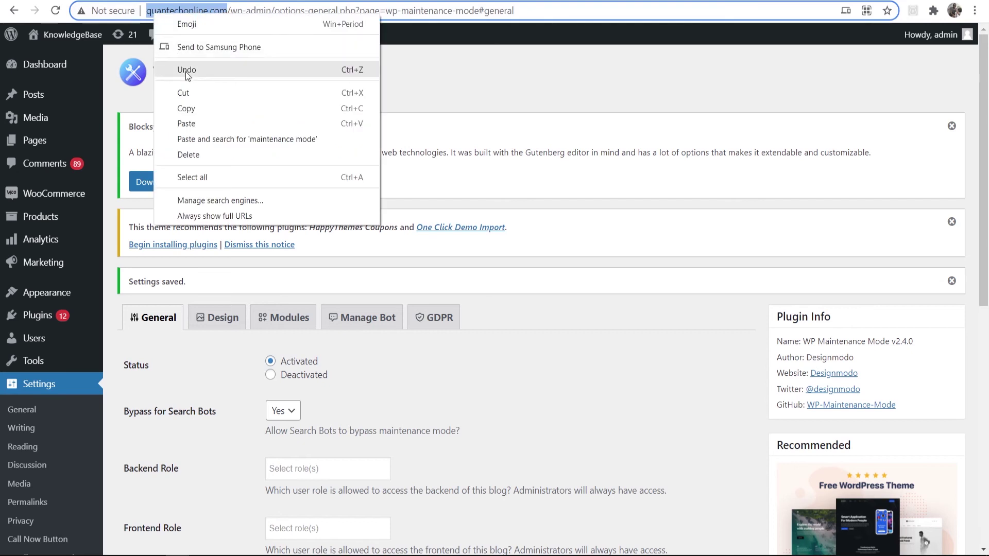
{"action": "left_click", "coordinate": [186, 108]}
- Load the copied domain in a new incognito window to view the maintenance page
{"action": "left_click", "coordinate": [974, 11]}
{"action": "left_click", "coordinate": [897, 63]}
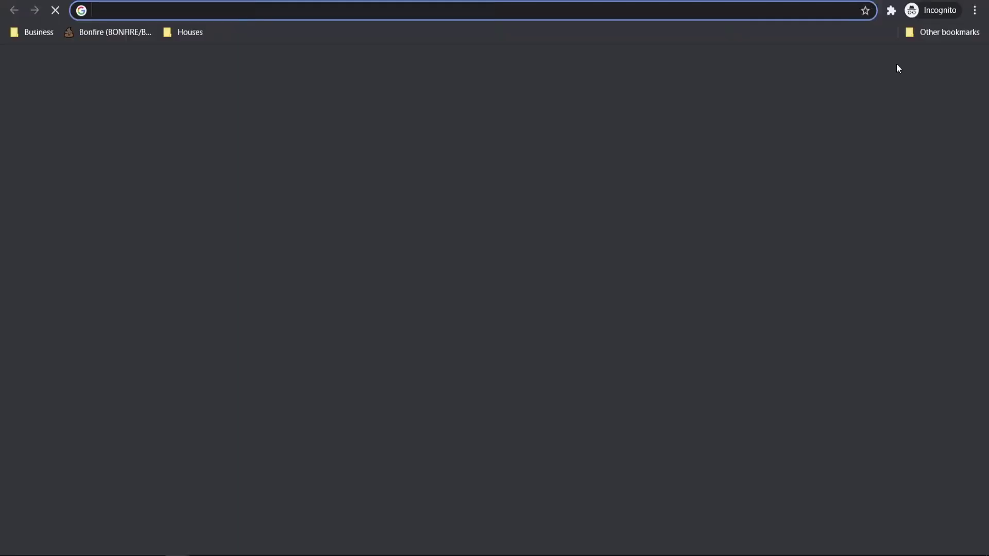
{"action": "key", "text": "ctrl+v"}
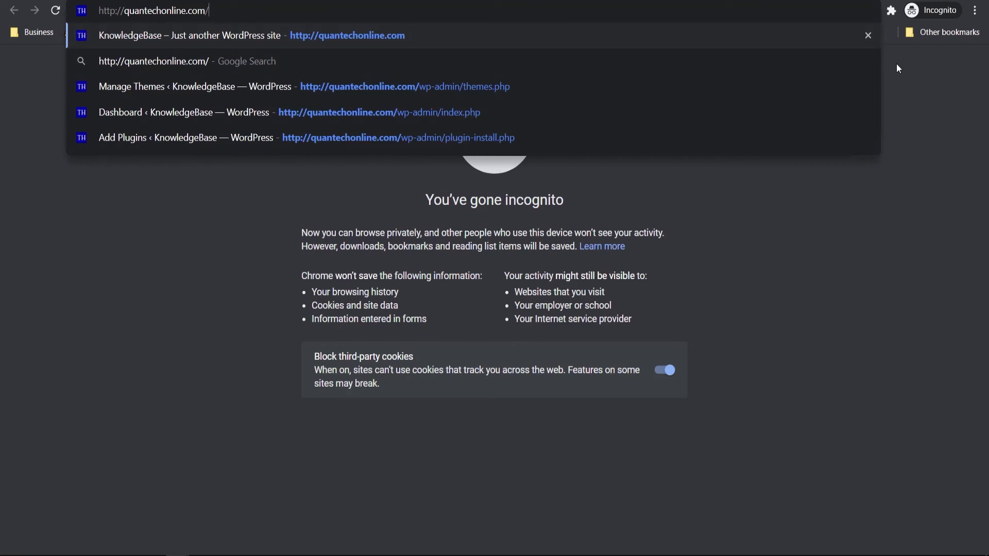
{"action": "key", "text": "Return"}
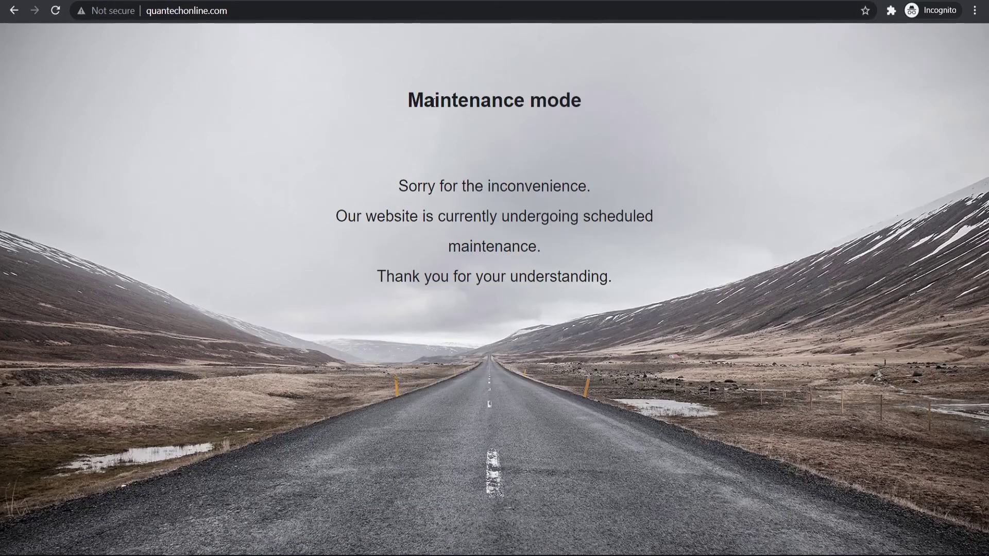
{"action": "left_click_drag", "start_coordinate": [408, 93], "coordinate": [556, 77]}
{"action": "left_click", "coordinate": [489, 129]}
{"action": "left_click_drag", "start_coordinate": [401, 183], "coordinate": [633, 194]}
{"action": "left_click", "coordinate": [371, 219]}
{"action": "left_click_drag", "start_coordinate": [622, 275], "coordinate": [369, 74]}
{"action": "left_click", "coordinate": [369, 74]}
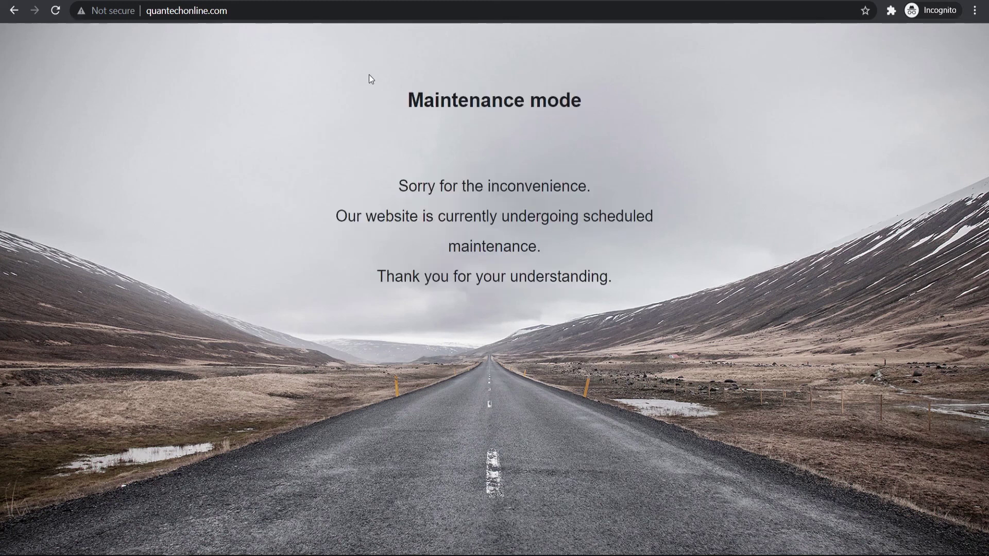